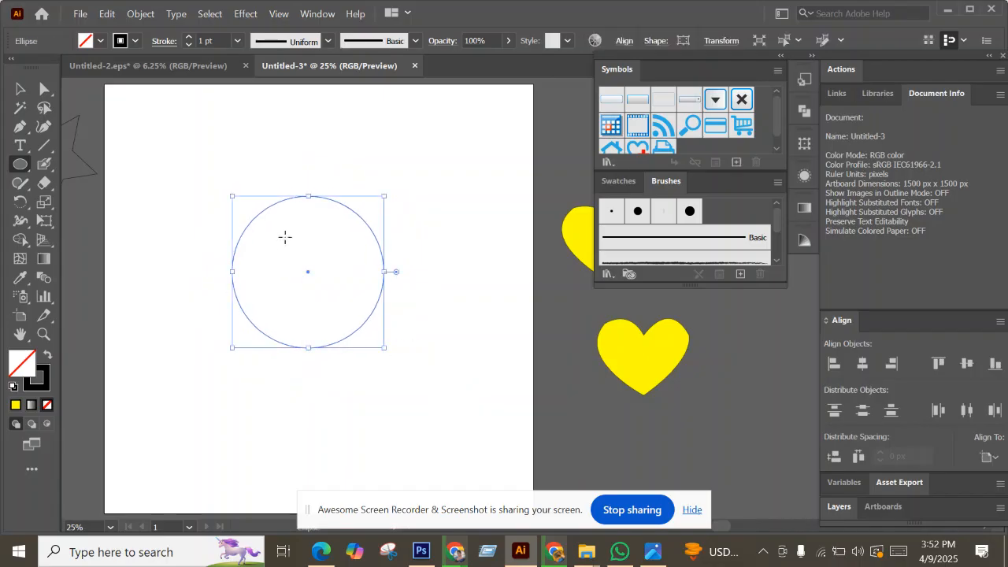
left_click(99, 41)
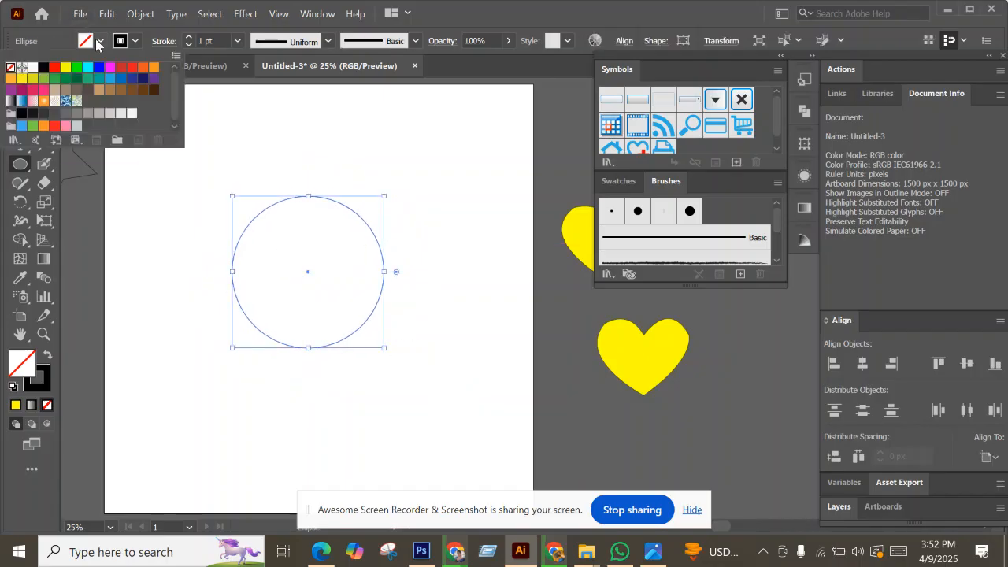
left_click(99, 42)
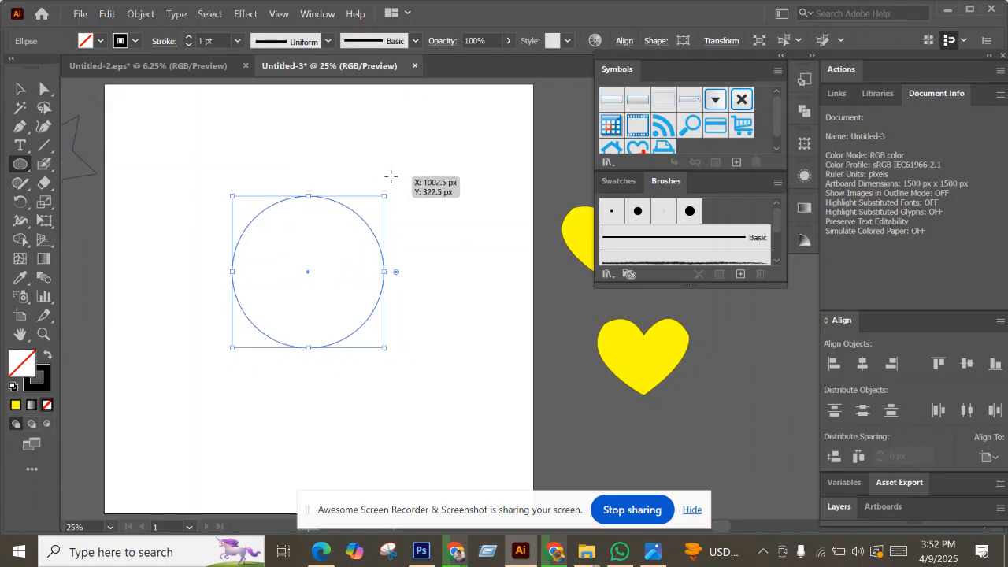
Step: Add a smaller concentric copy of the circle inside the original to form a ring outline, and clear the selection
left_click_drag(384, 196, 368, 212)
left_click(19, 89)
left_click(287, 99)
scroll(367, 153, "down", 2)
scroll(367, 153, "right", 2)
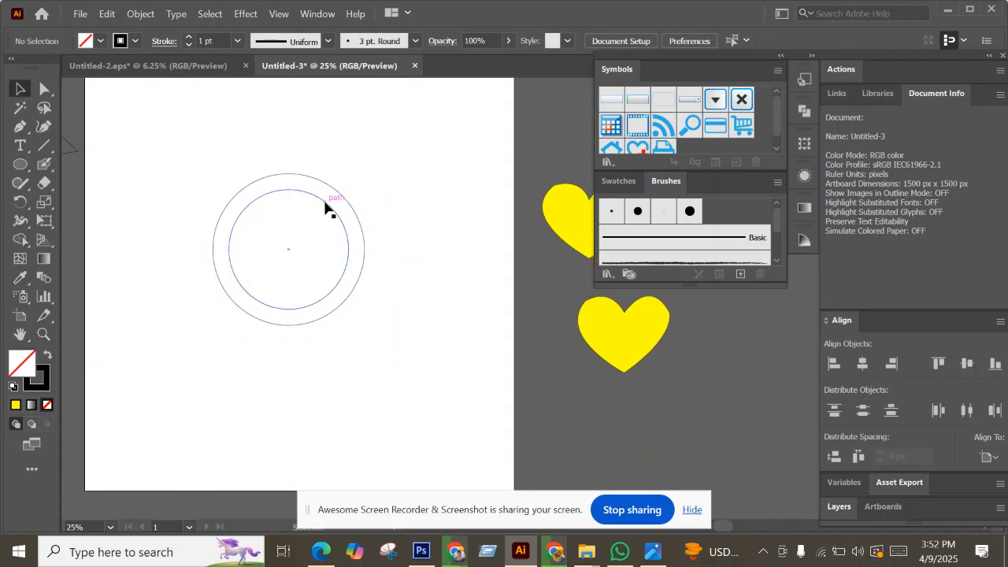
scroll(331, 206, "up", 2)
scroll(370, 193, "down", 2)
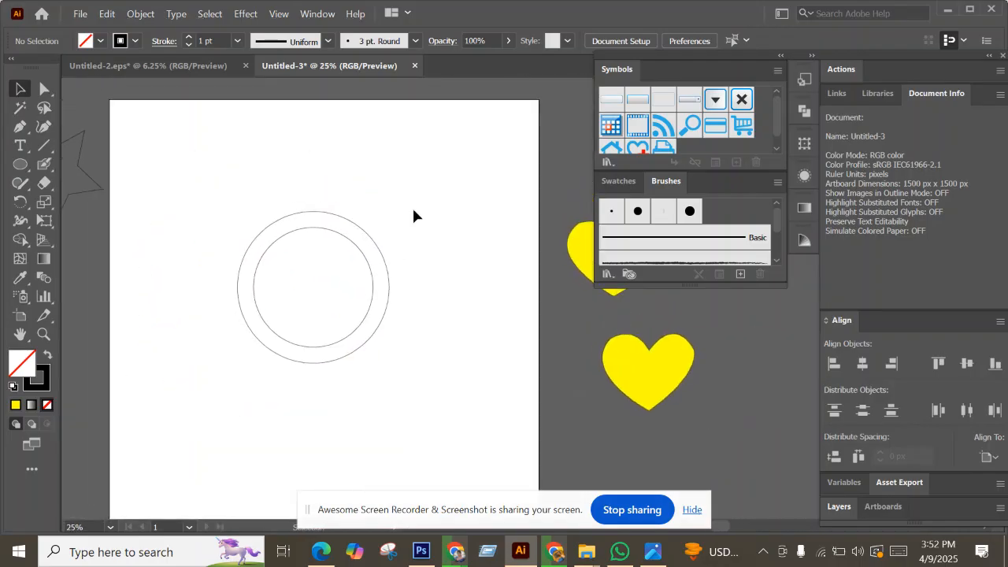
Step: Move the pair of concentric circles and duplicate it into three overlapping rings, two side by side and one centred above
left_click_drag(275, 261, 401, 355)
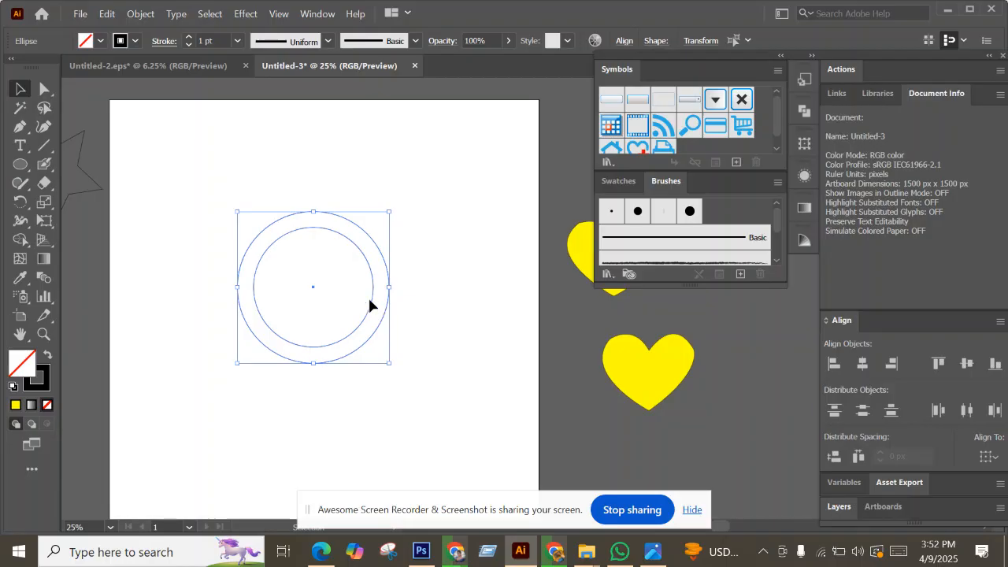
left_click_drag(375, 308, 311, 315)
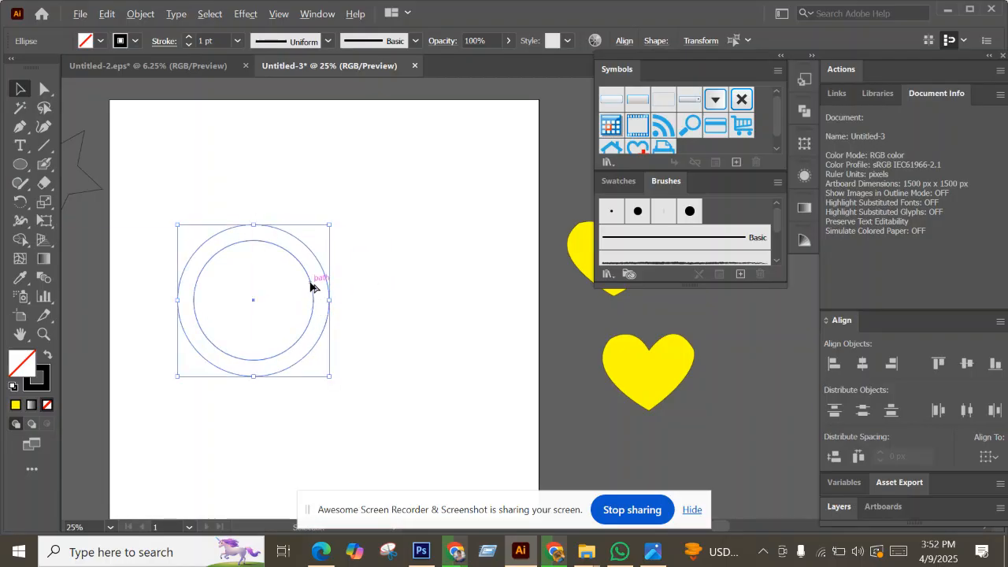
left_click_drag(313, 291, 354, 219)
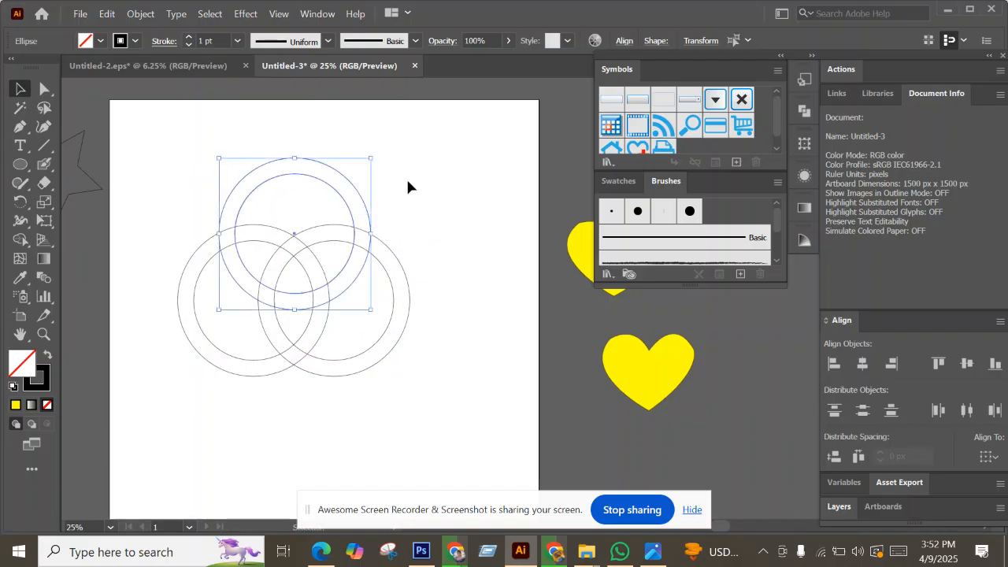
left_click(409, 185)
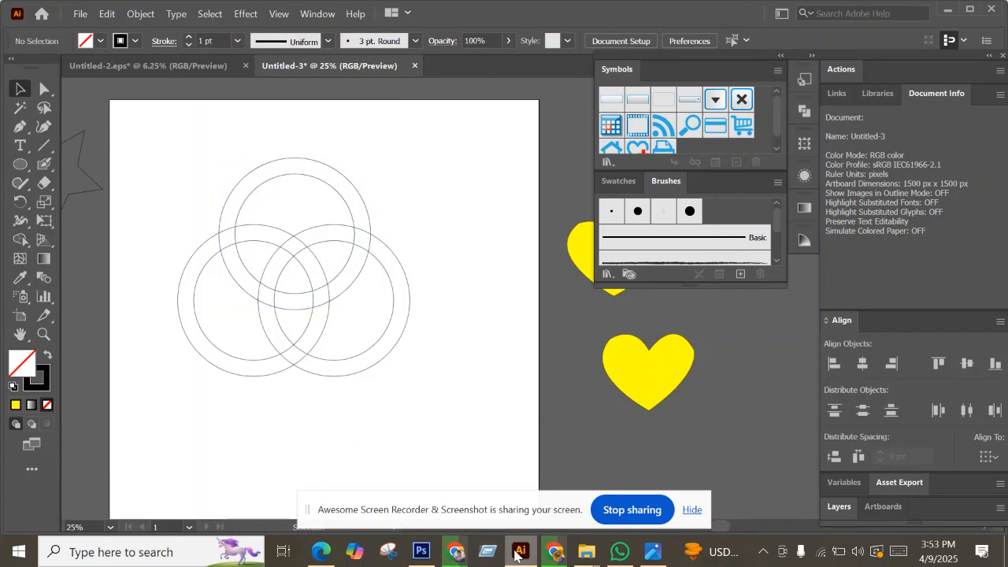
mouse_move(466, 556)
left_click(384, 474)
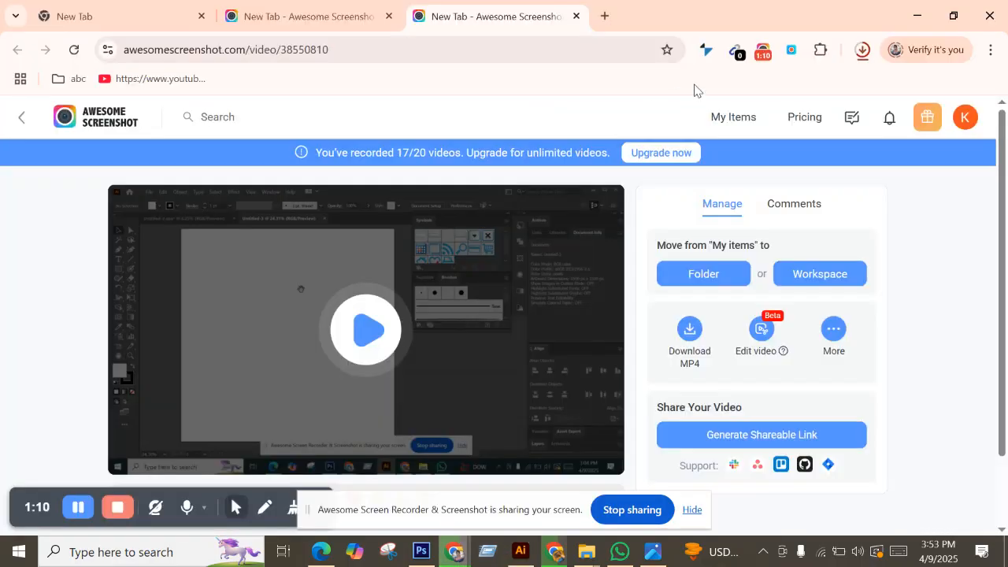
left_click(761, 55)
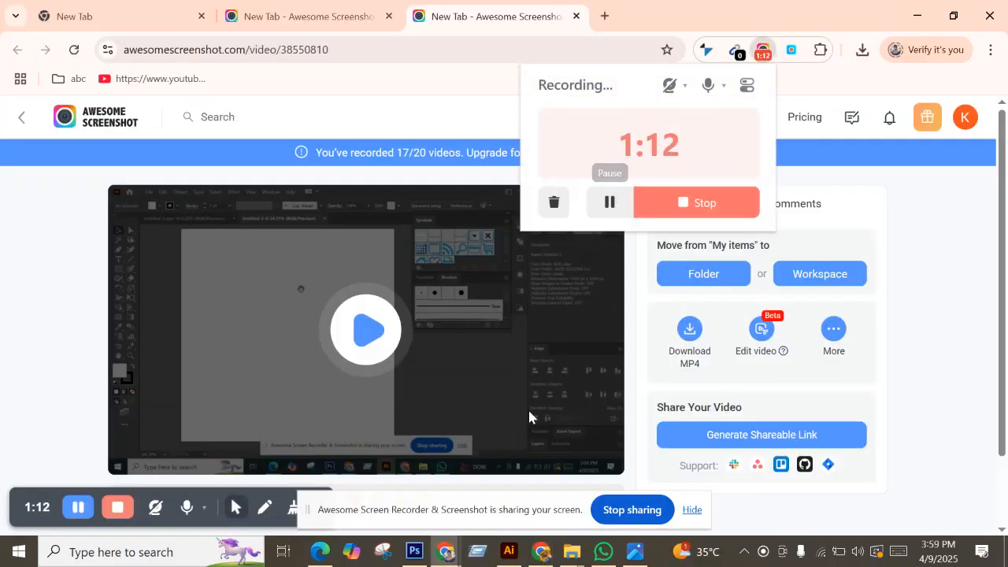
left_click(509, 552)
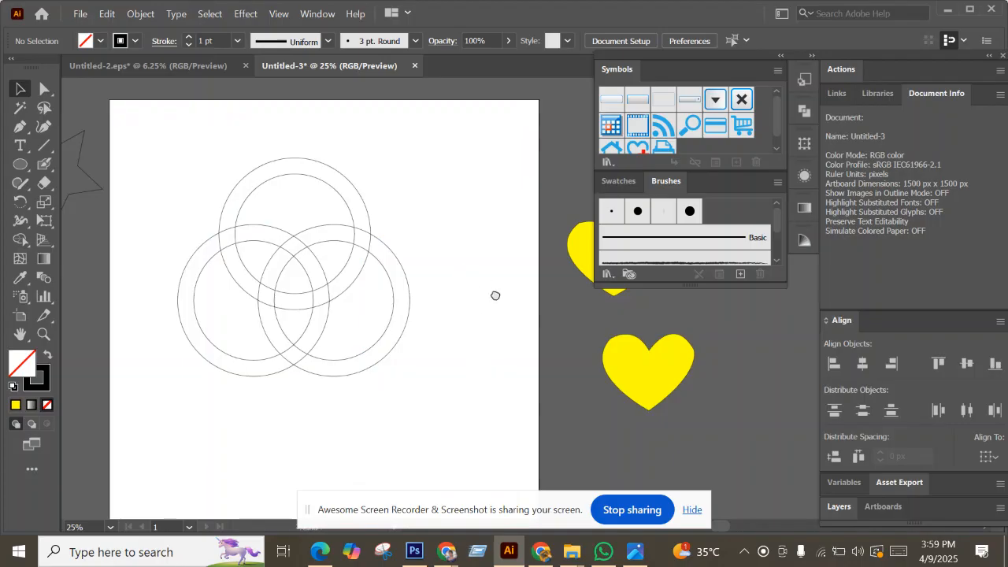
Step: Select all six circles and activate the Shape Builder tool on them
scroll(508, 287, "down", 1)
left_click_drag(221, 165, 480, 432)
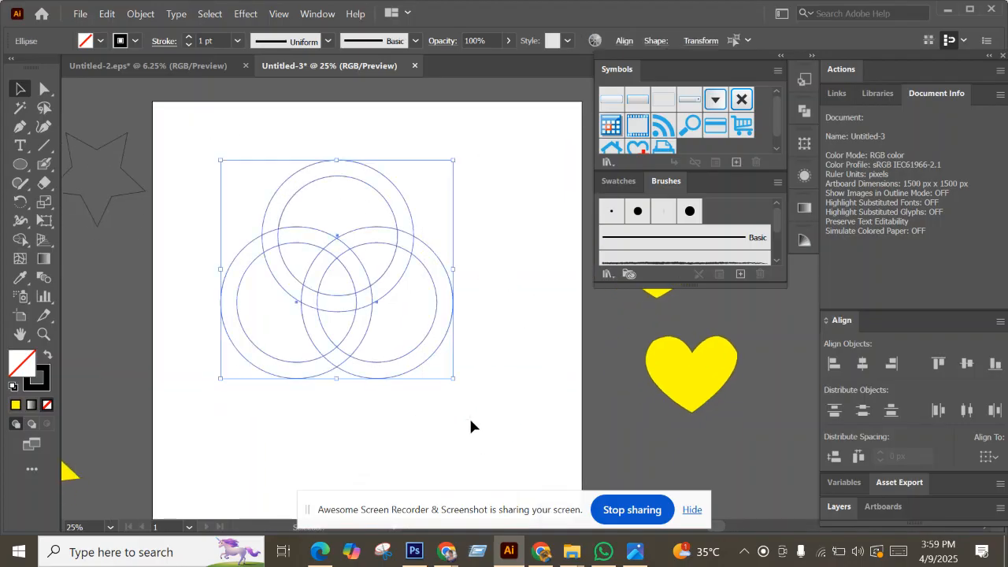
left_click(22, 240)
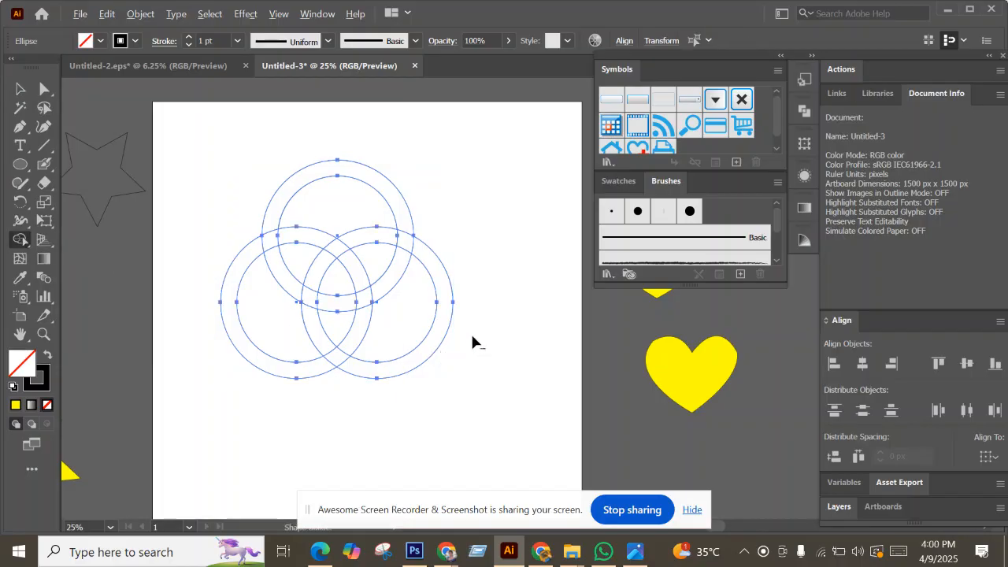
Step: Delete the outer regions of the lower-right, lower-left and upper rings with Shape Builder
left_click(410, 331, "alt")
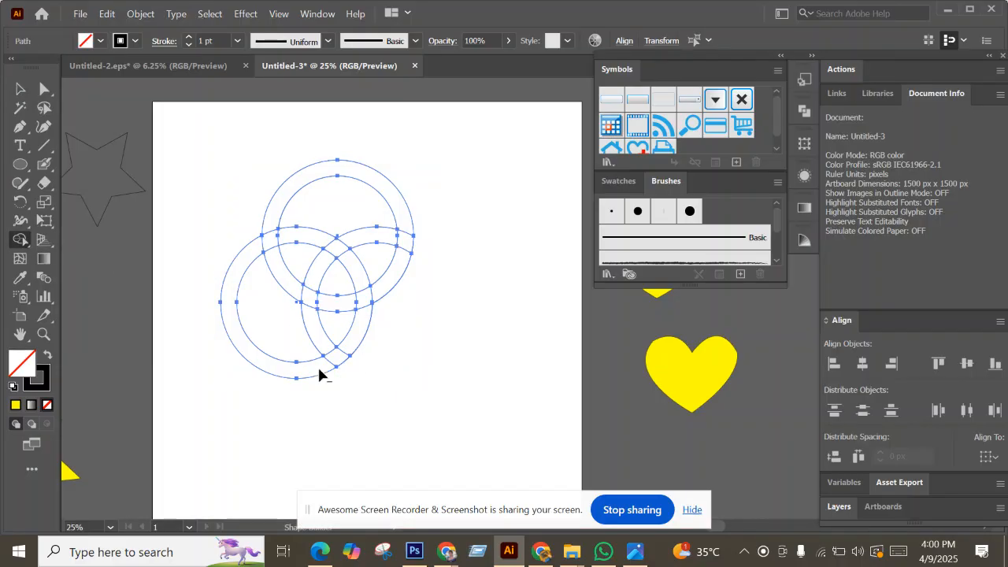
left_click(260, 340, "alt")
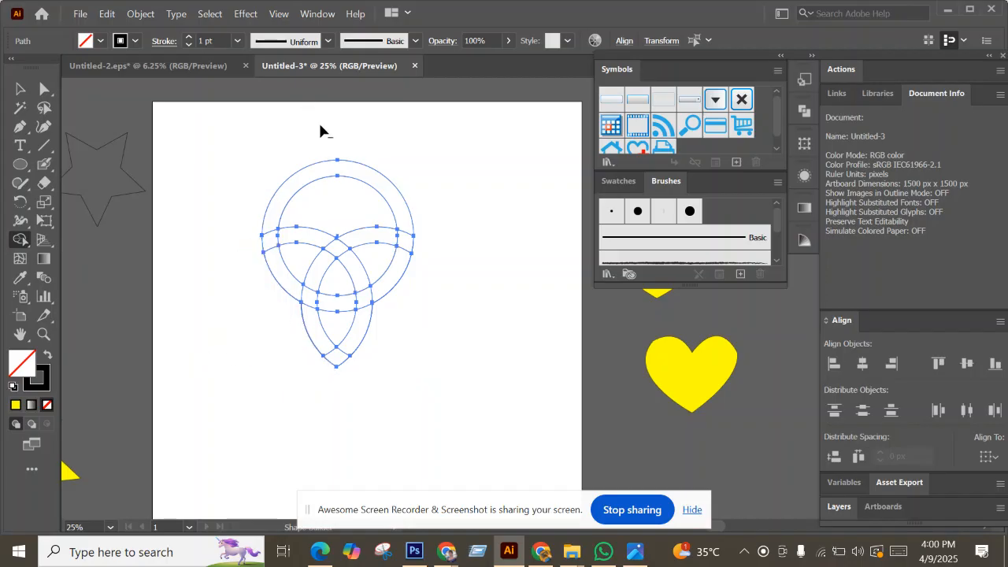
left_click(323, 202, "alt")
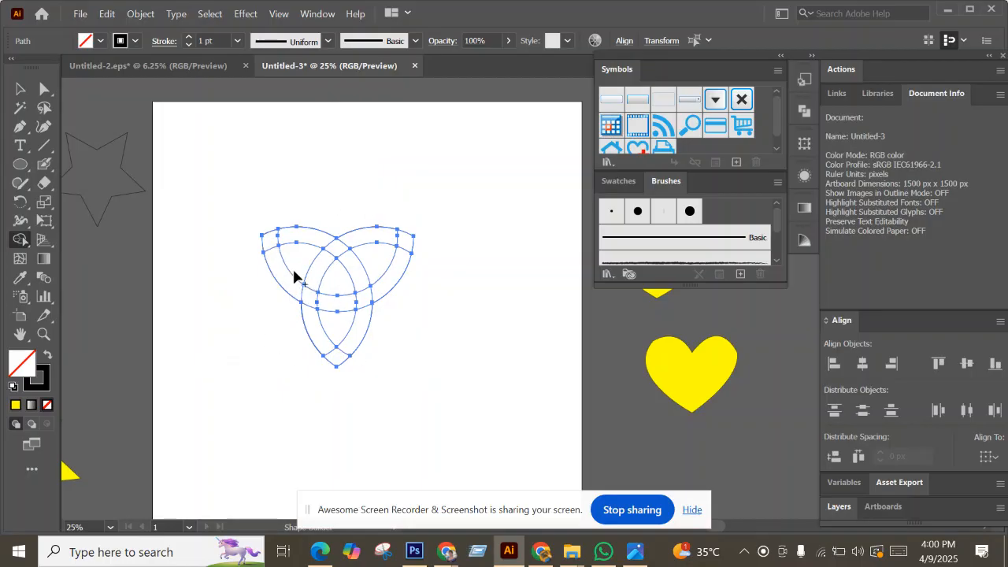
Step: Examine how the three loops interlace in the BSRM reference image download.png, and return to the drawing
left_click(634, 552)
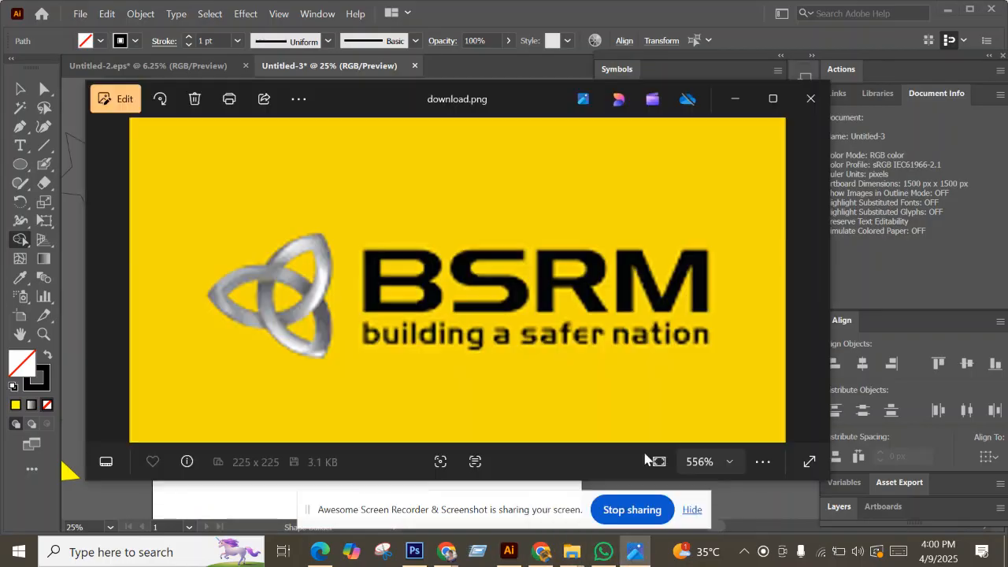
scroll(265, 288, "up", 1)
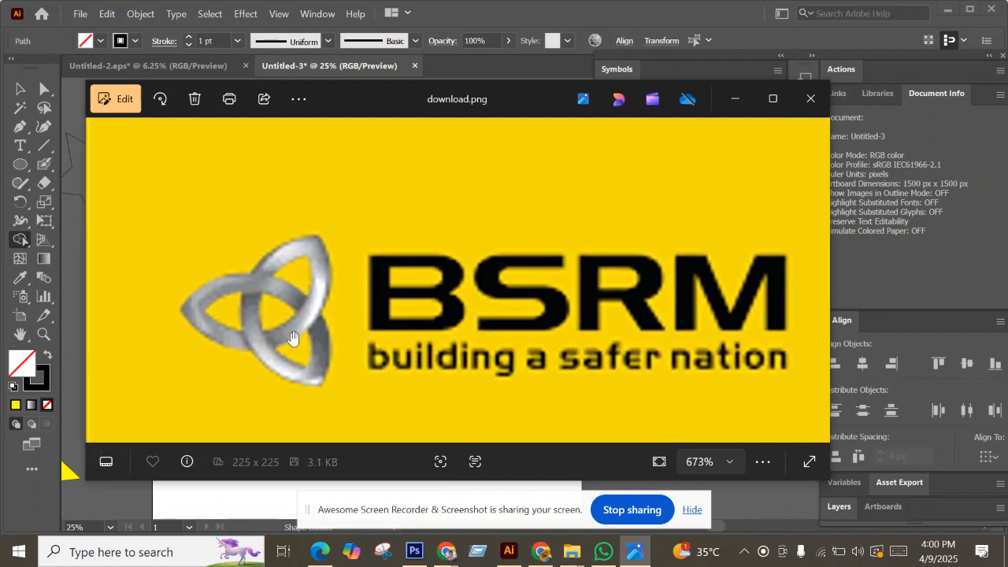
scroll(243, 319, "down", 1)
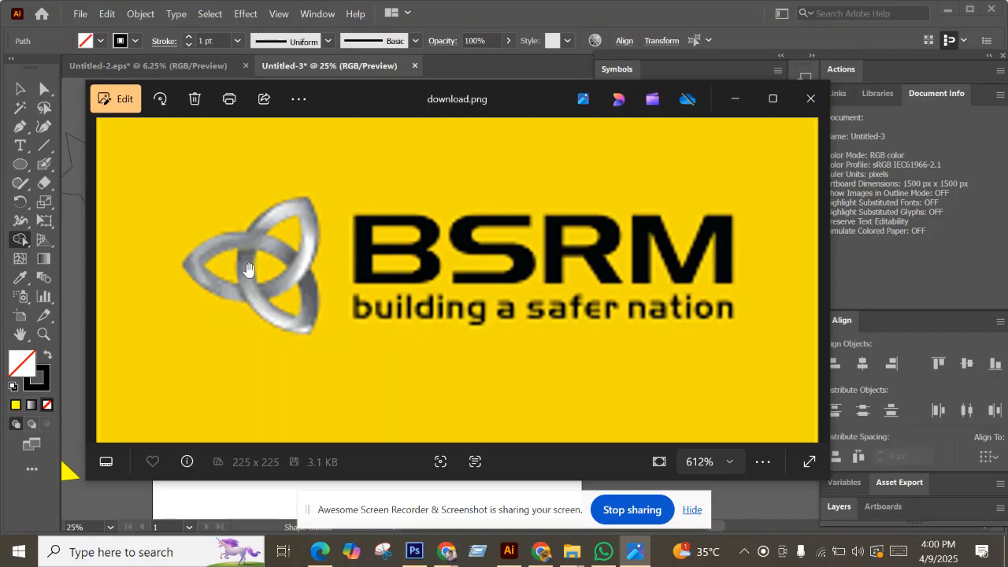
left_click(736, 99)
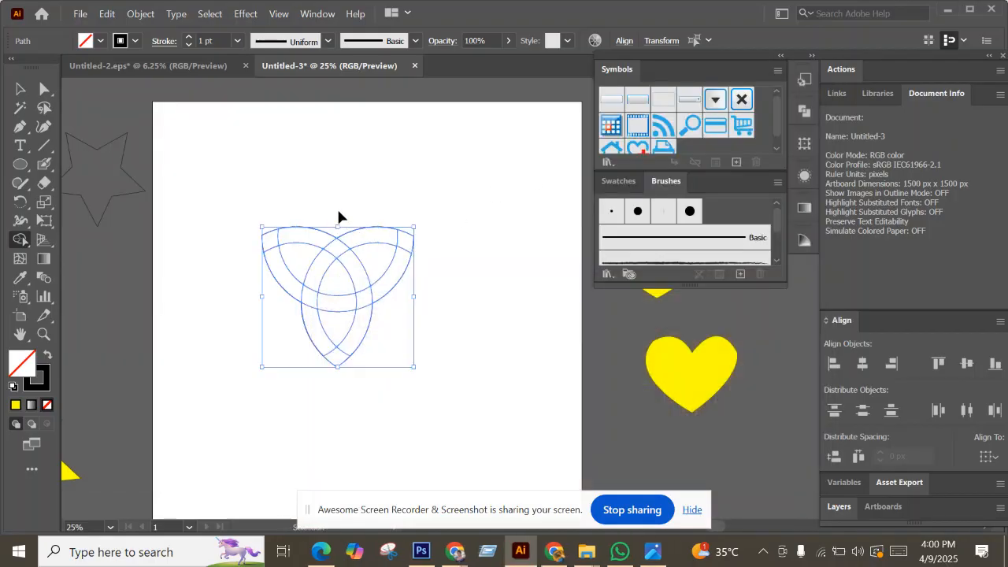
Step: Undo the Shape Builder deletions to restore the three full rings
key("ctrl+z")
key("ctrl+z")
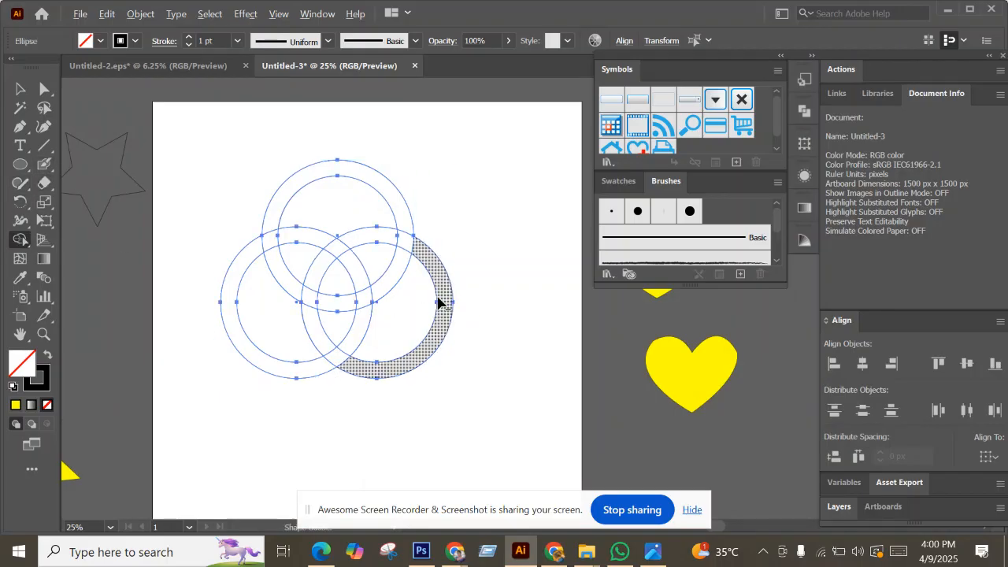
Step: Remove the non-overlapping outer regions of all three rings again with Shape Builder, leaving only the three-pointed knot
left_click_drag(492, 287, 423, 317)
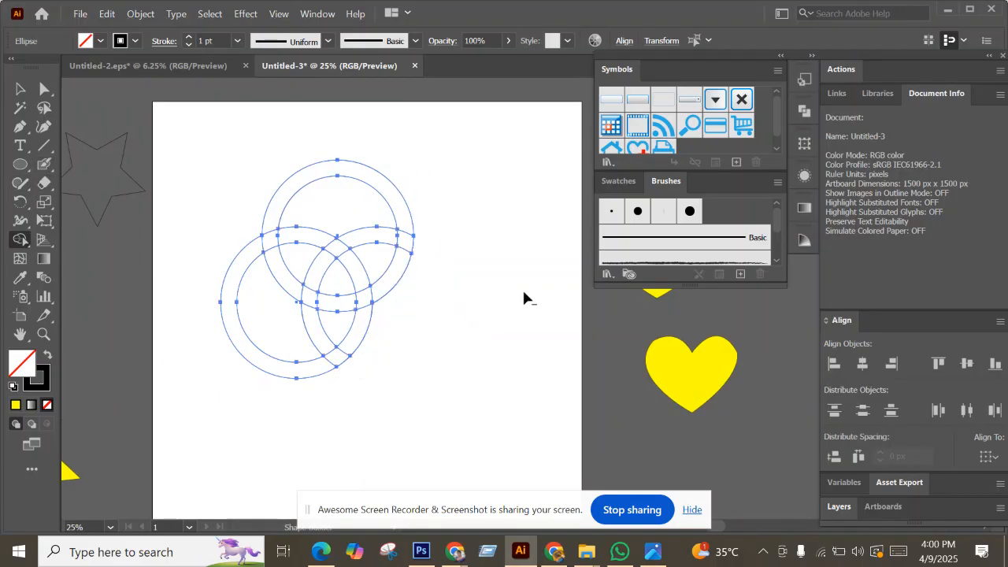
left_click_drag(198, 340, 268, 338)
left_click_drag(329, 130, 296, 204)
left_click(19, 89)
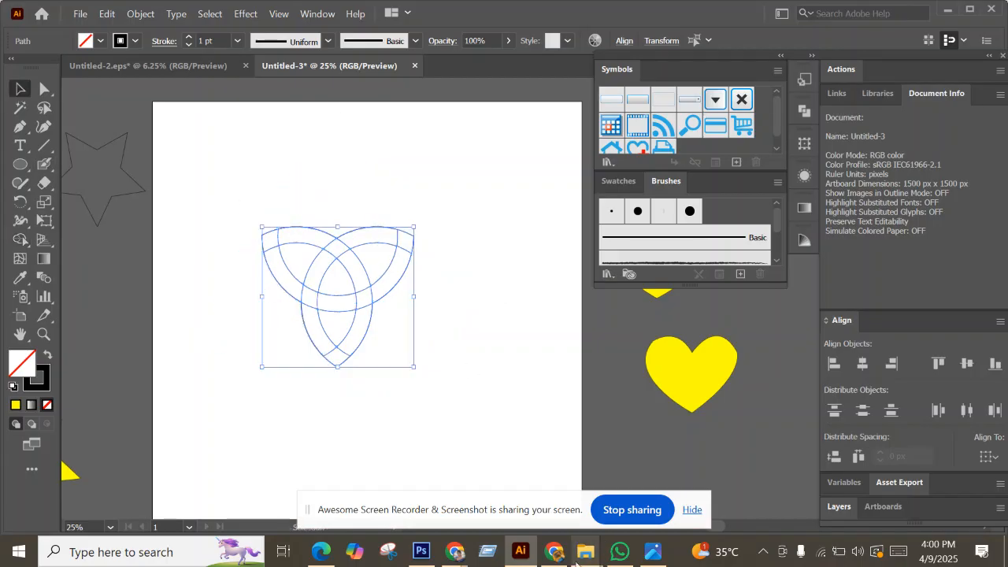
mouse_move(455, 551)
left_click(369, 484)
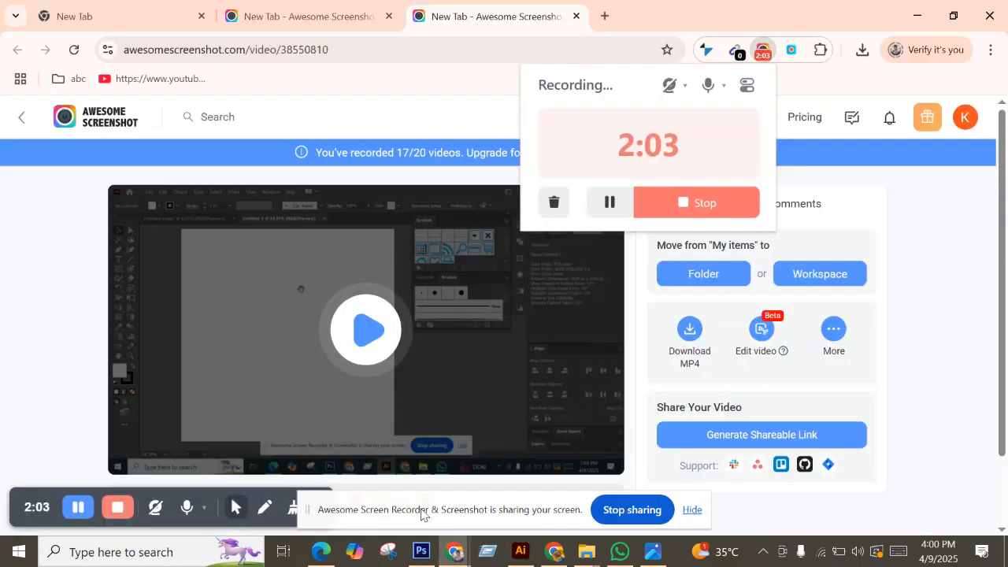
left_click(524, 556)
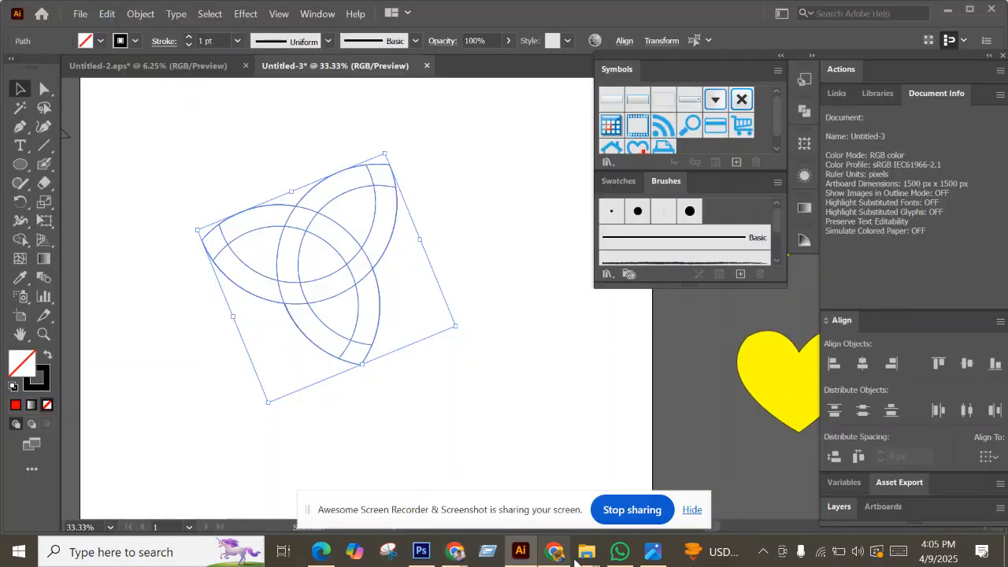
Step: Check the reference logo and merge the segments of the lower loop into one continuous interlaced band with Shape Builder
left_click(647, 561)
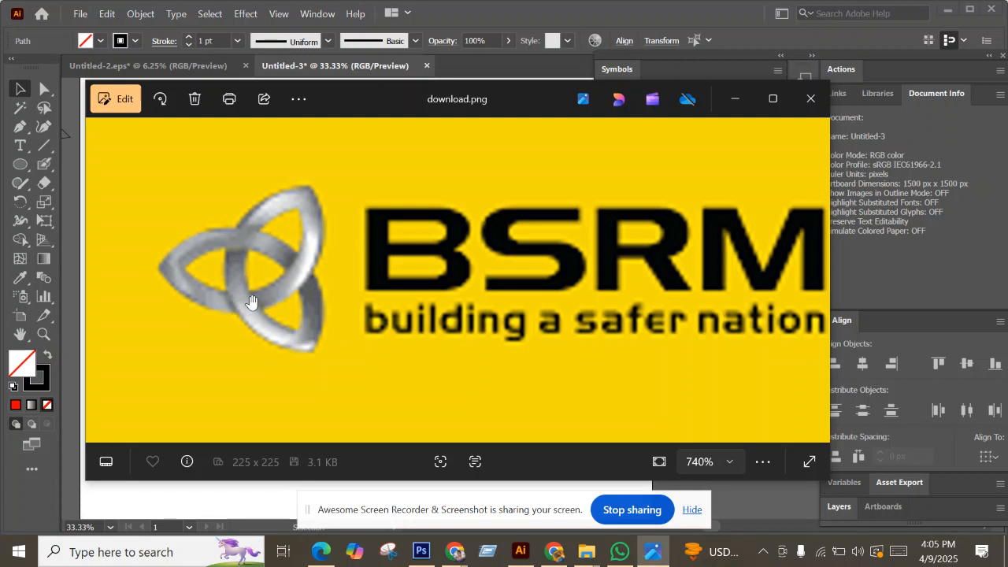
left_click(520, 552)
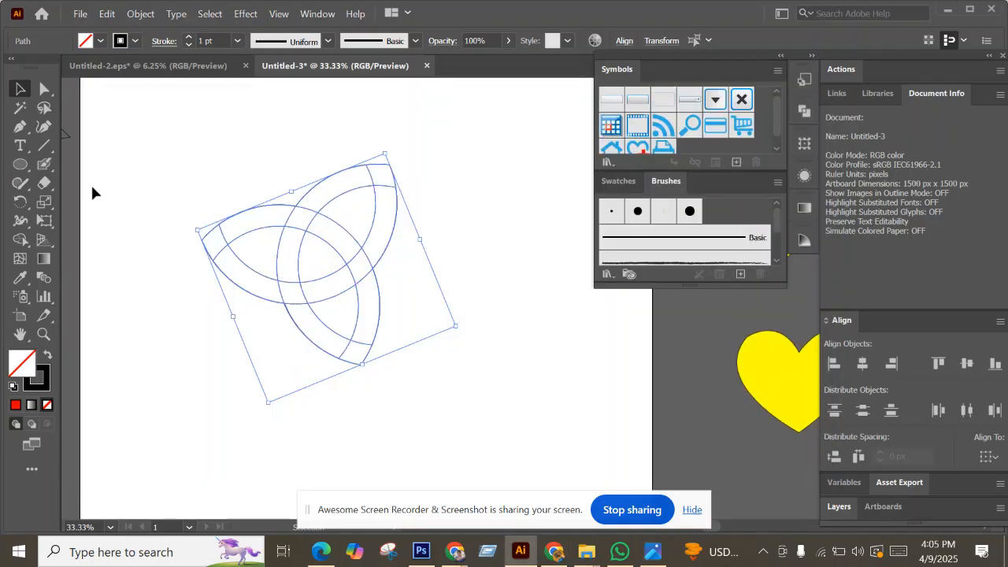
left_click(20, 239)
mouse_move(292, 260)
left_mouse_down()
mouse_move(311, 325)
mouse_move(356, 346)
mouse_move(361, 313)
left_mouse_up()
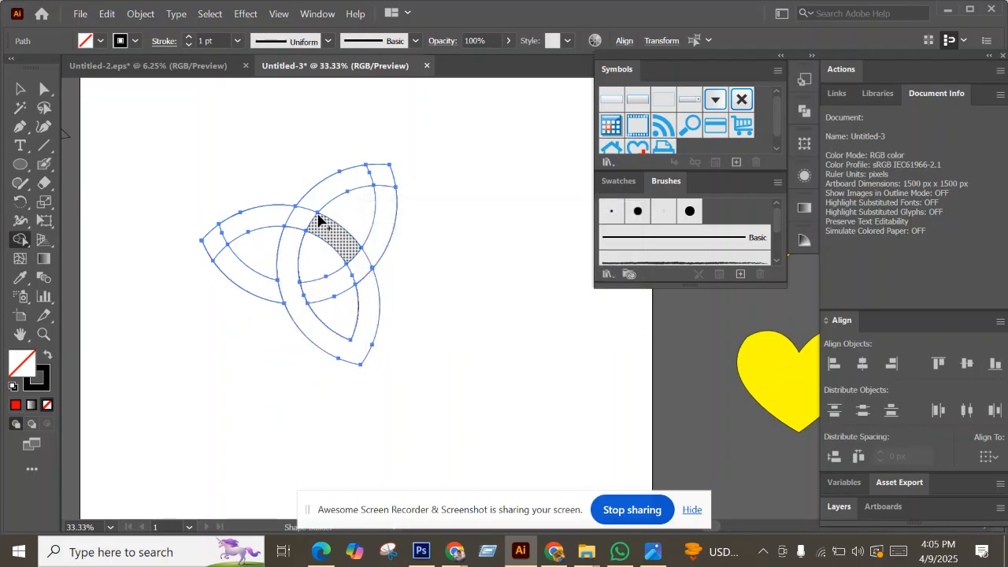
Step: Compare with the reference logo again and merge the segments of the left and upper-right loops into continuous interlaced bands
left_click(652, 553)
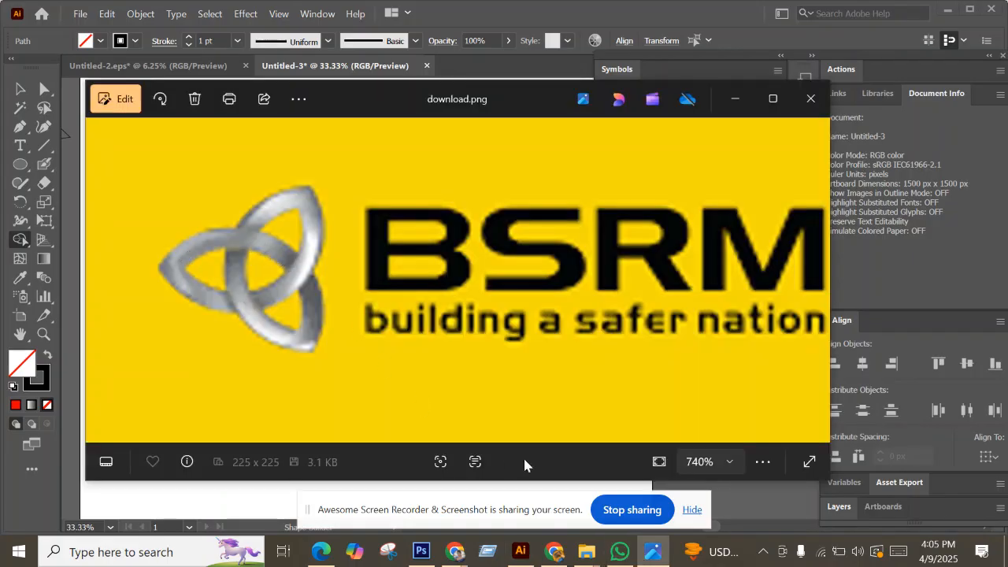
left_click(523, 554)
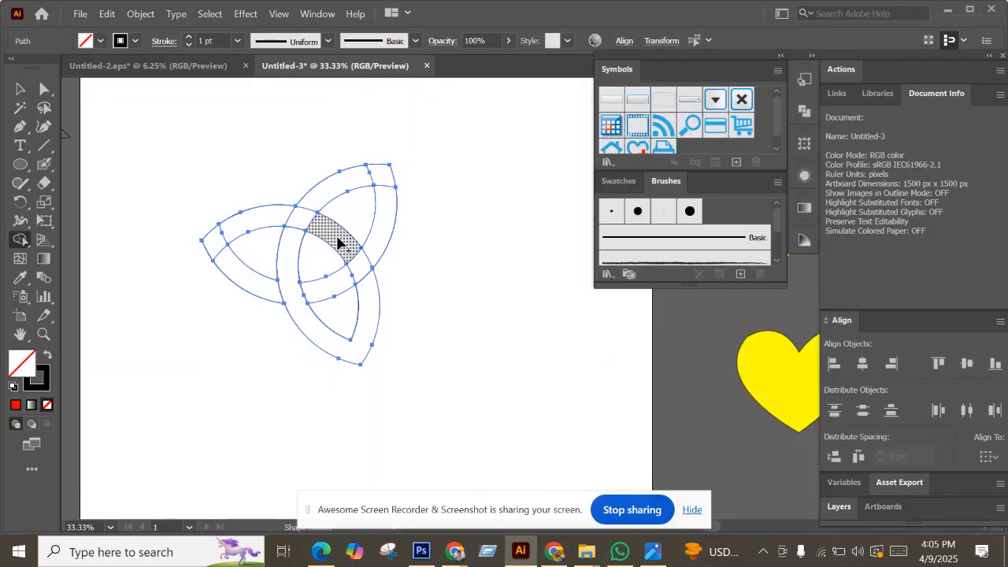
mouse_move(323, 231)
left_mouse_down()
mouse_move(282, 209)
mouse_move(228, 230)
mouse_move(221, 245)
mouse_move(247, 276)
left_mouse_up()
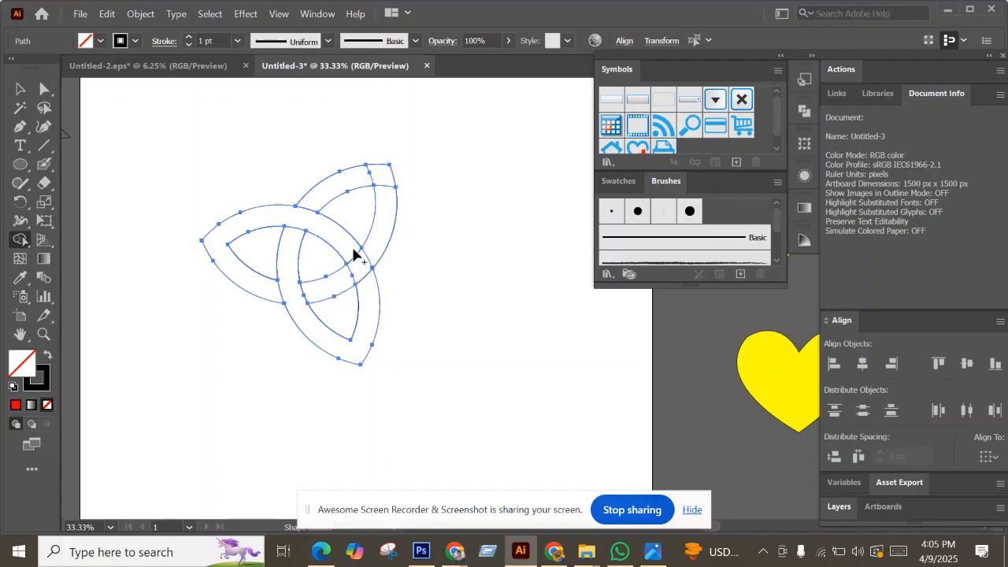
mouse_move(331, 193)
left_mouse_down()
mouse_move(381, 187)
mouse_move(382, 221)
mouse_move(354, 281)
left_mouse_up()
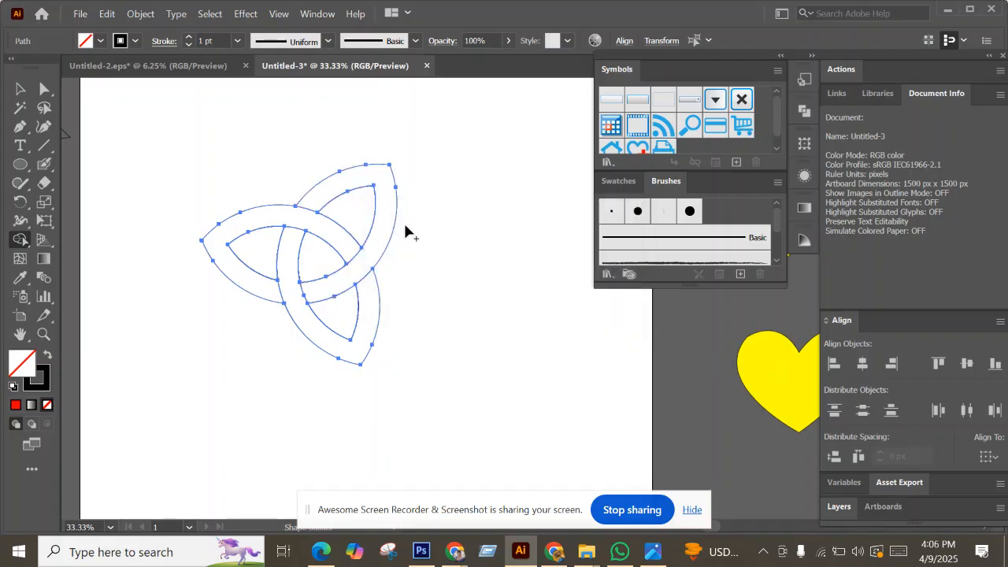
Step: Fill the whole interlaced knot with red
left_click(100, 42)
left_click(54, 69)
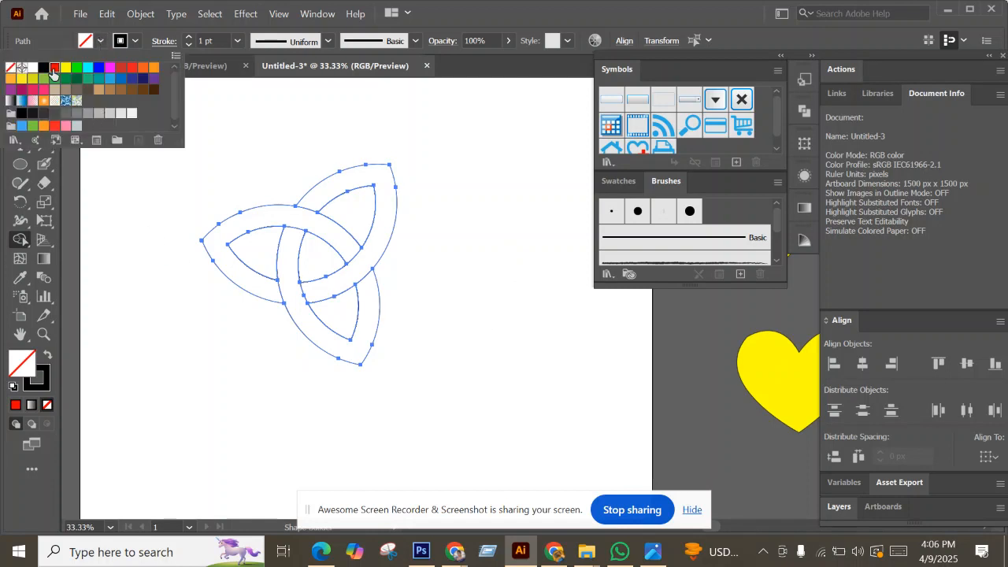
left_click(193, 124)
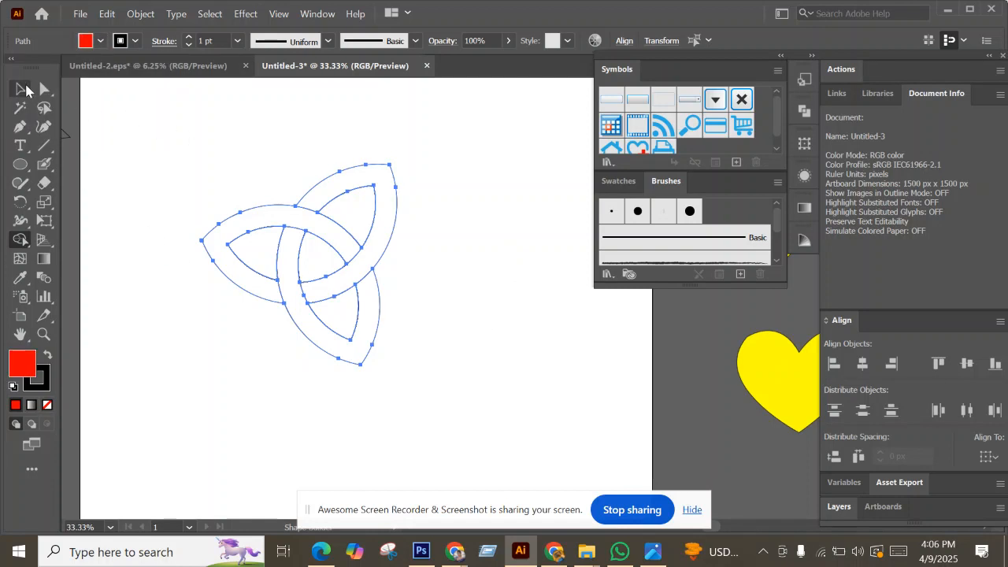
left_click(26, 88)
left_click(101, 41)
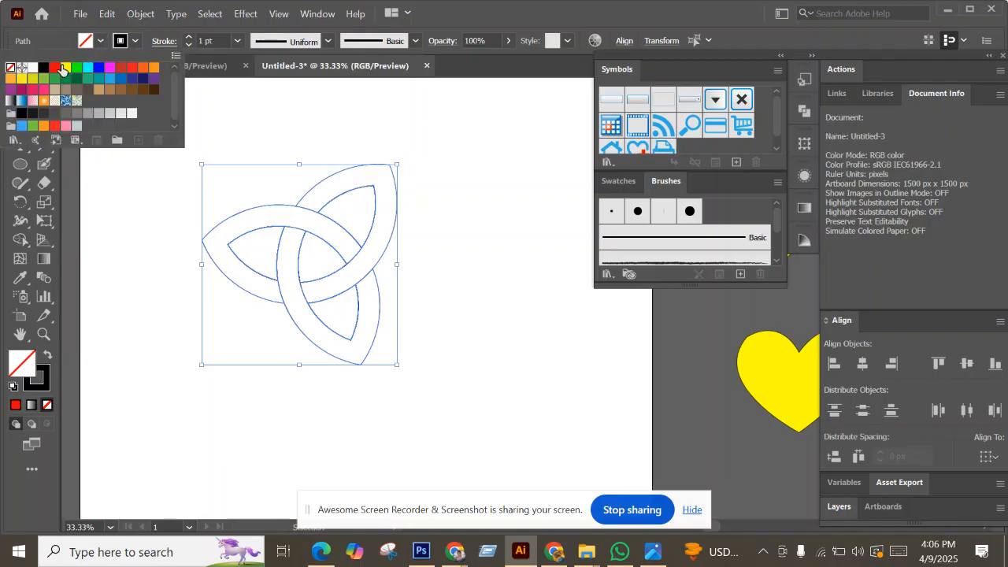
left_click(54, 67)
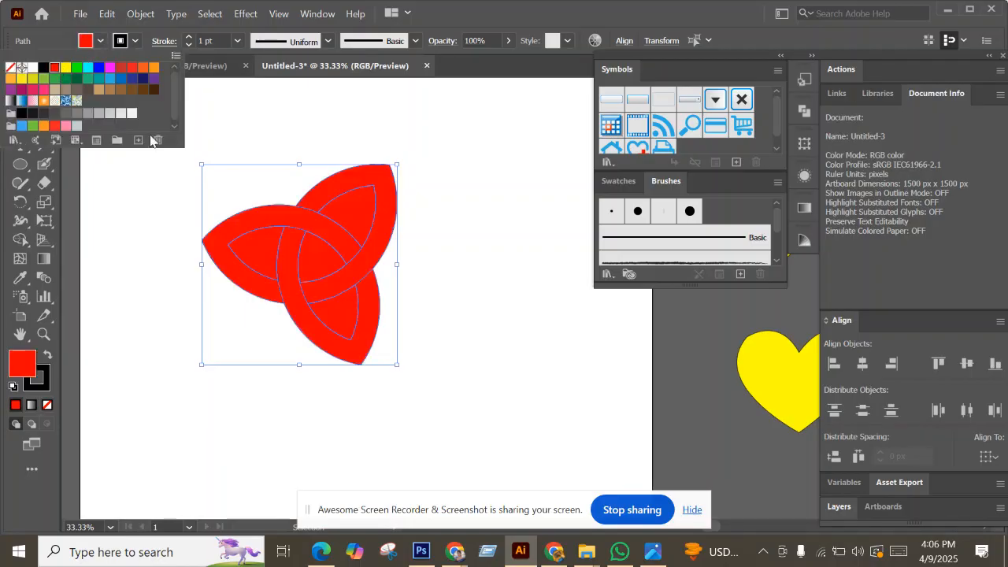
left_click(342, 233)
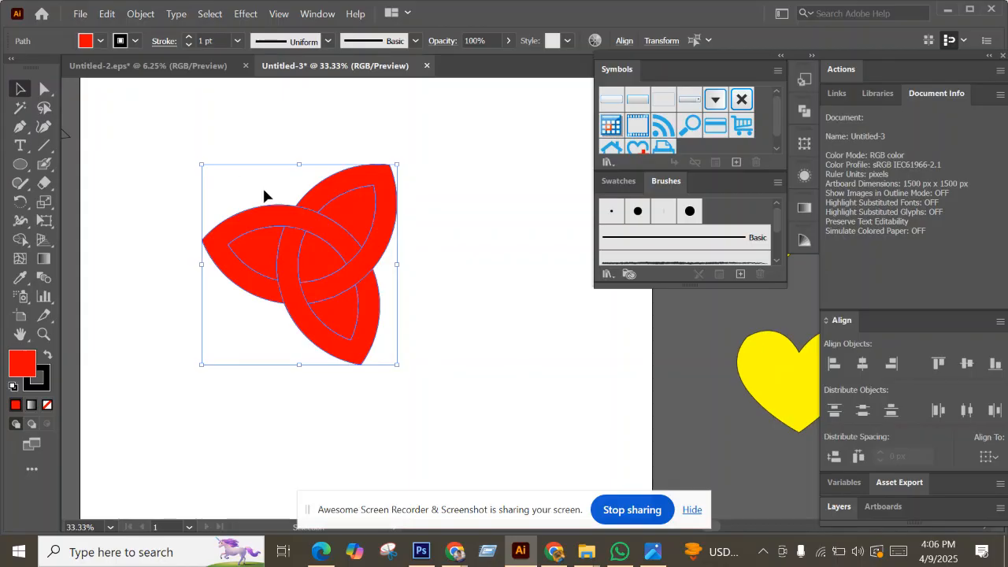
left_click(20, 239)
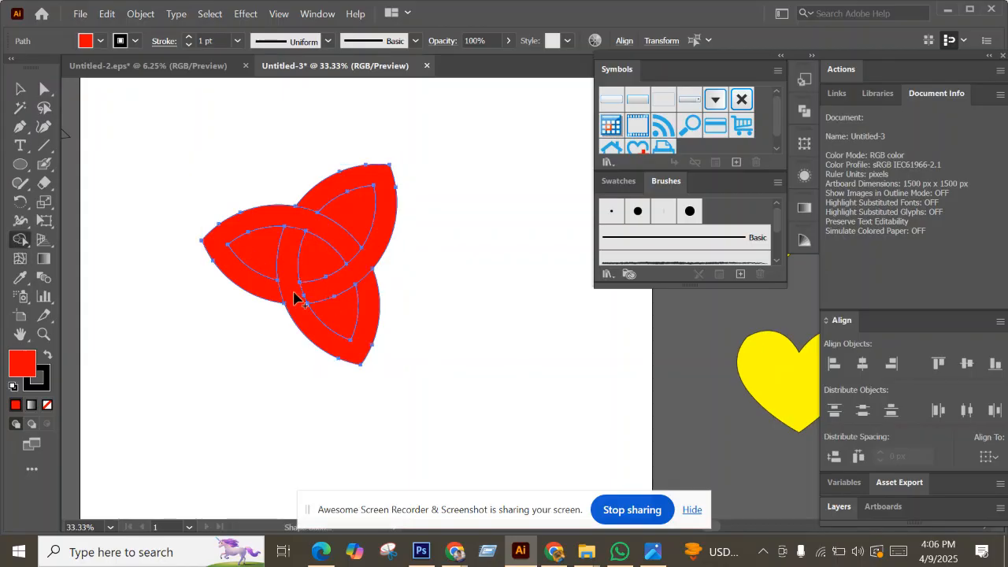
Step: Fill the whole selected knot with yellow
left_click(20, 89)
left_click(100, 41)
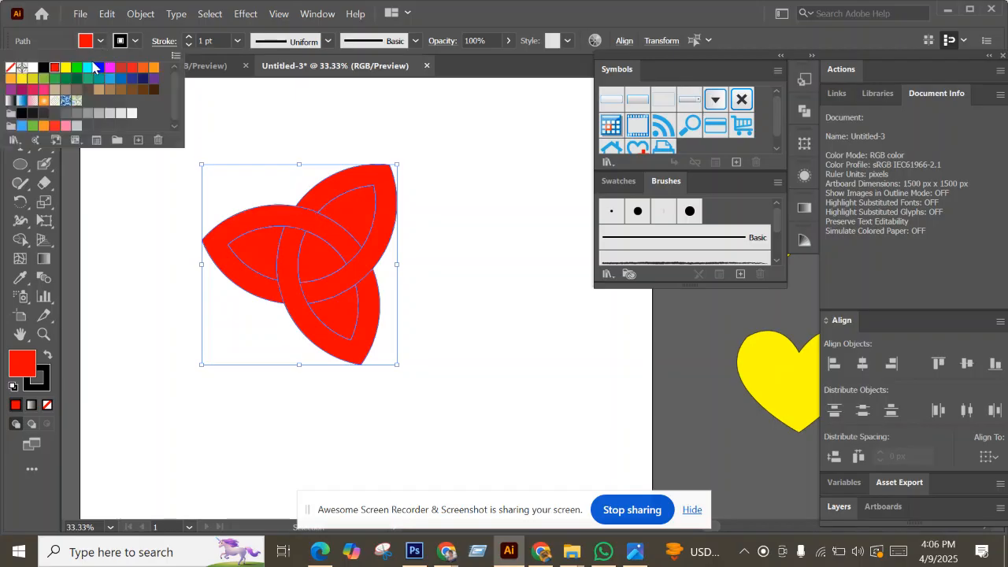
left_click(67, 69)
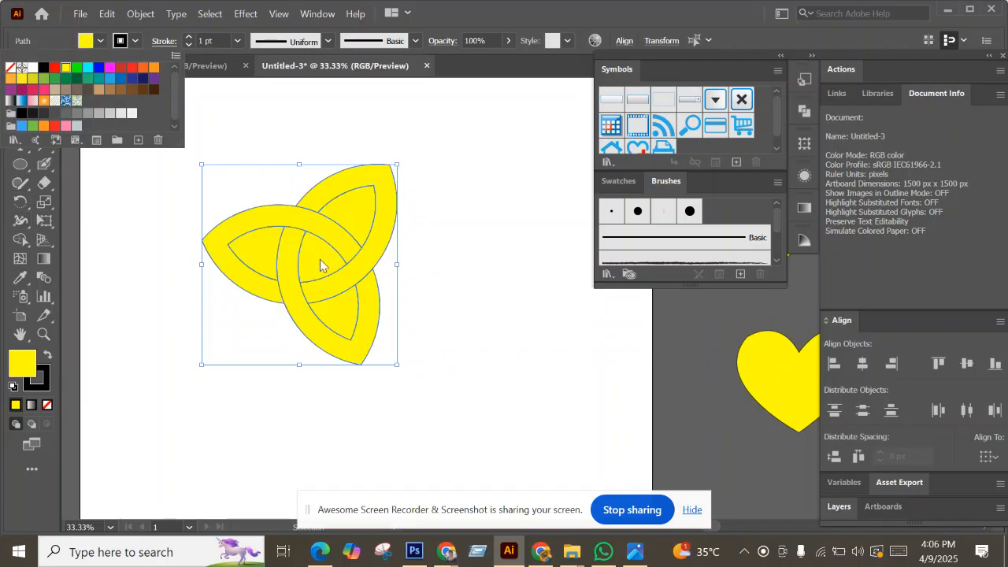
Step: Remove the areas enclosed by the knot's bands with Shape Builder, so only the yellow interlaced bands are filled
left_click(20, 242)
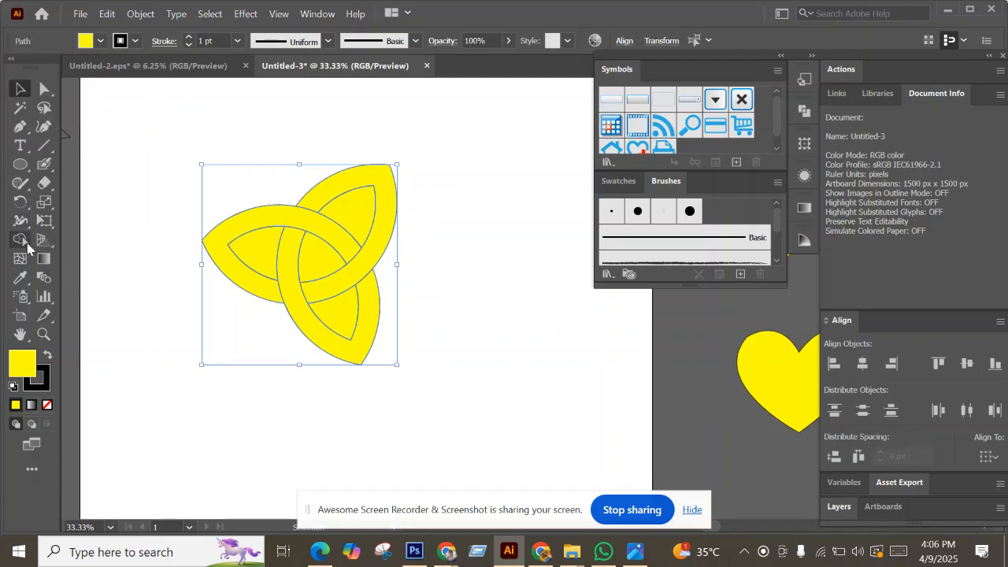
left_click(20, 243)
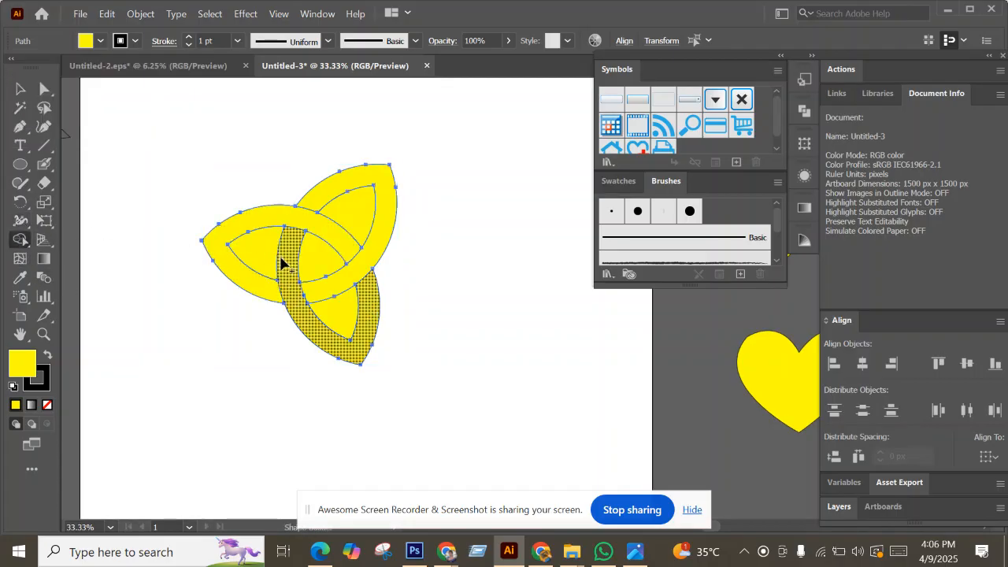
left_click(252, 254, "alt")
left_click(312, 258, "alt")
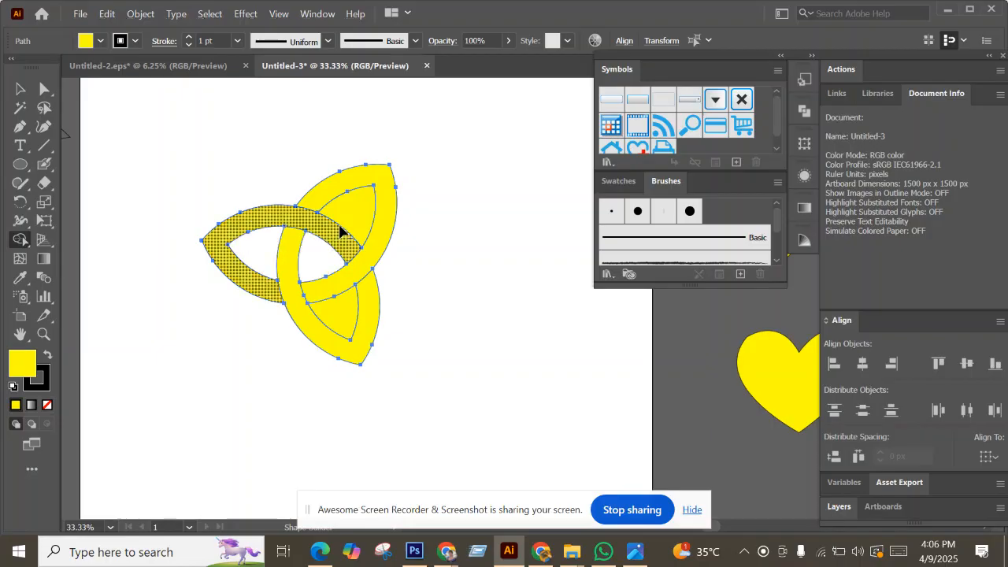
left_click(329, 331, "alt")
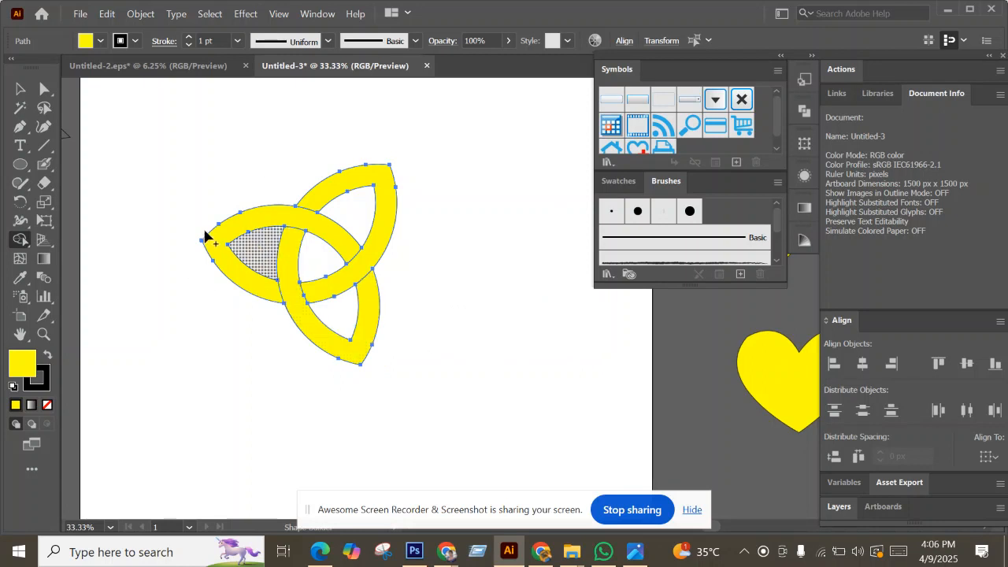
Step: Shift the knot slightly down and to the left, and group its three bands into one object
left_click(21, 87)
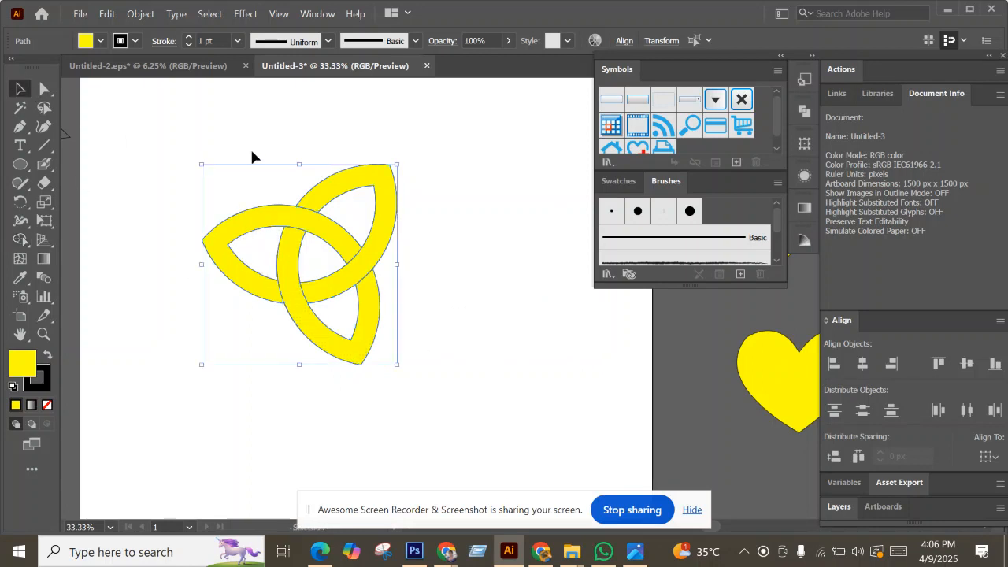
left_click_drag(307, 224, 276, 236)
key("a")
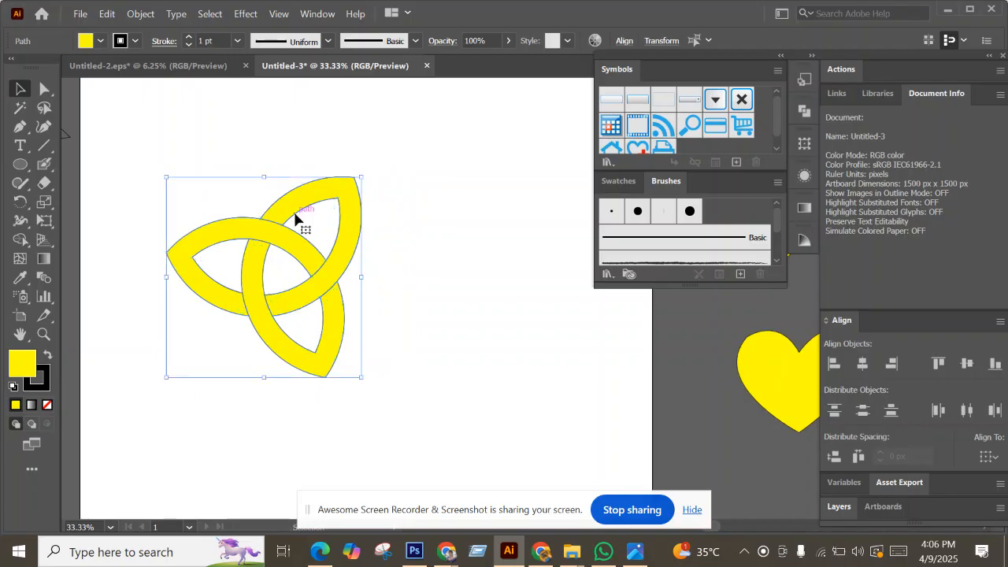
key("ctrl")
key("ctrl+g")
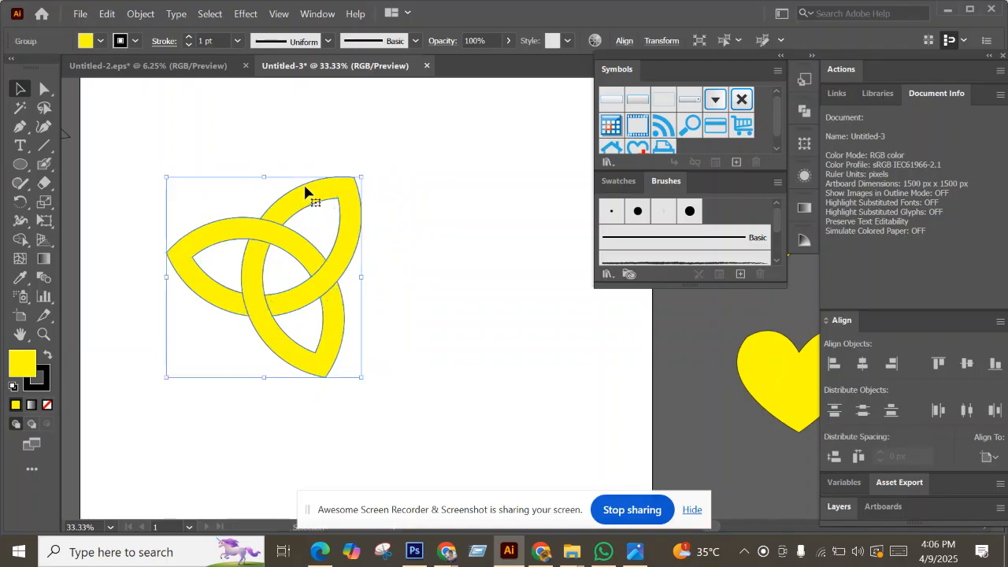
Step: Move the grouped knot across the artboard and back, placing it in the upper-left part of the artboard
left_click_drag(329, 237, 501, 276)
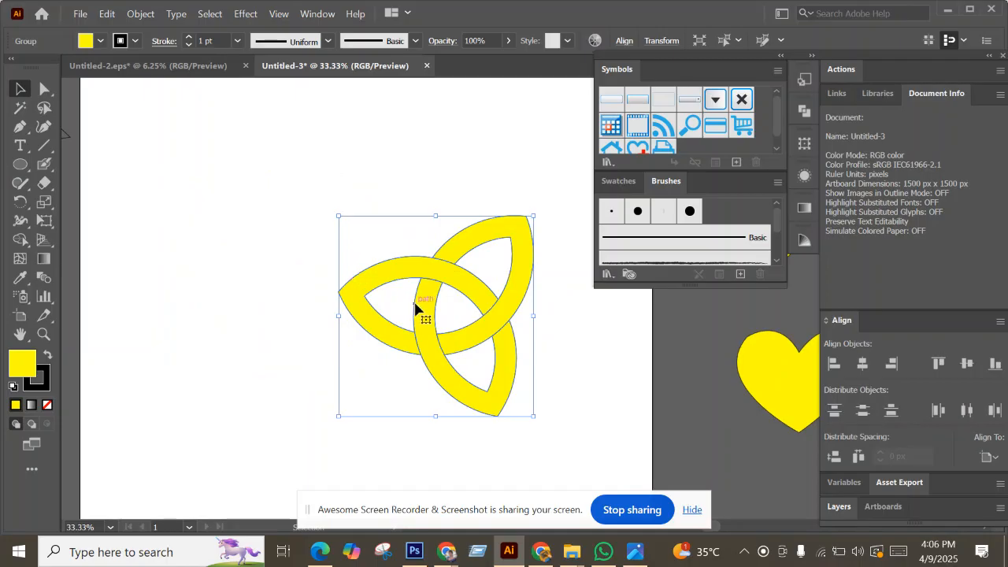
left_click_drag(417, 308, 307, 274)
key("ctrl")
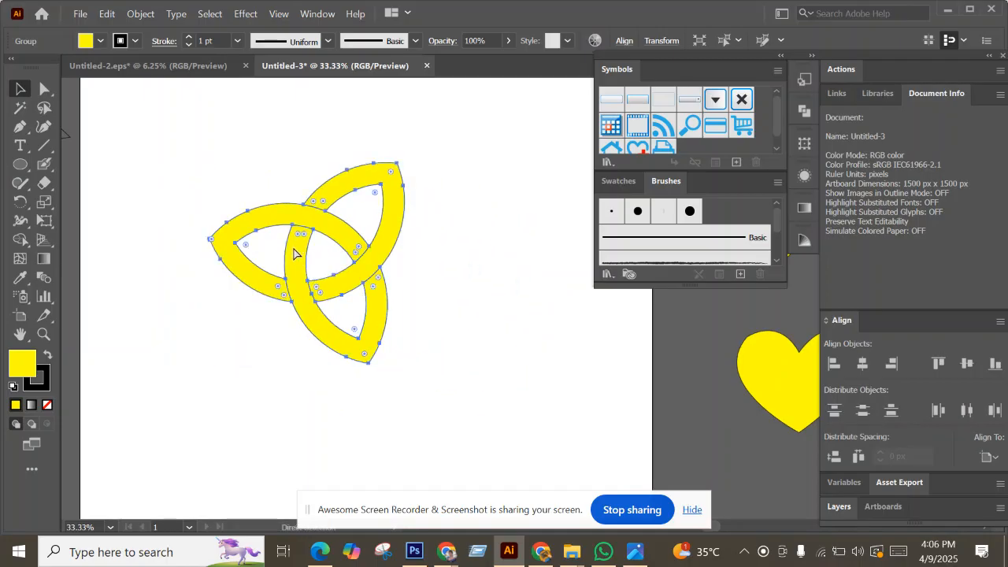
left_click(441, 235)
mouse_move(397, 223)
left_mouse_down()
mouse_move(440, 230)
mouse_move(379, 230)
left_mouse_up()
Step: Ungroup the knot and pull its upper-right and left bands outward, away from the lower band
right_click(307, 232)
left_click(398, 237)
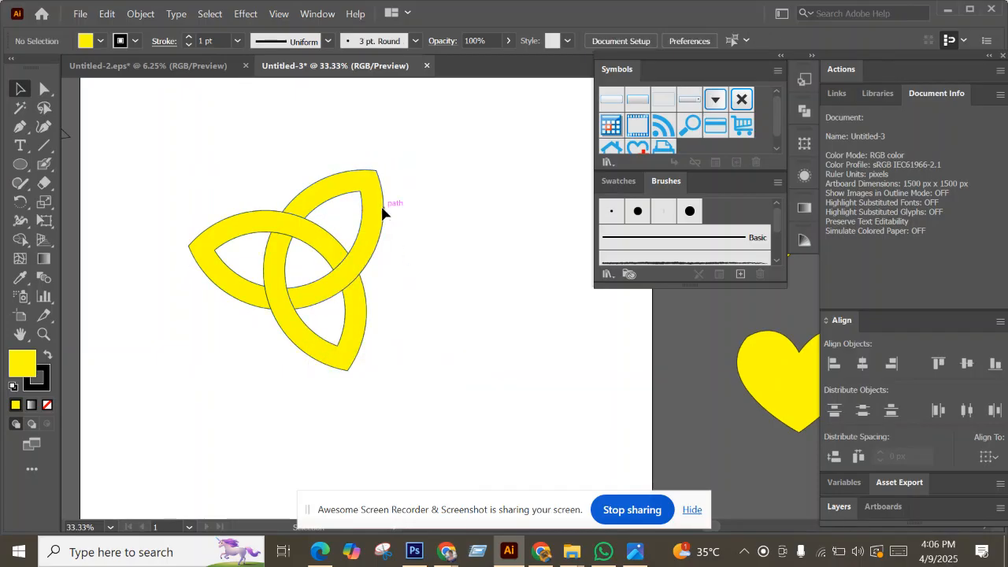
left_click_drag(385, 214, 419, 204)
left_click_drag(236, 220, 211, 199)
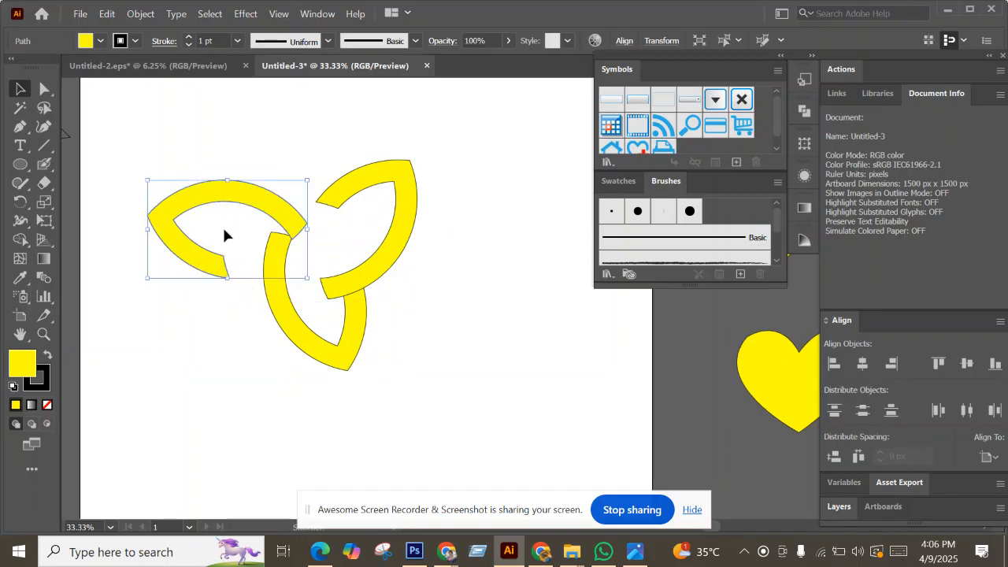
Step: Undo the separate moves of the left and upper-right bands
key("a")
key("ctrl+z")
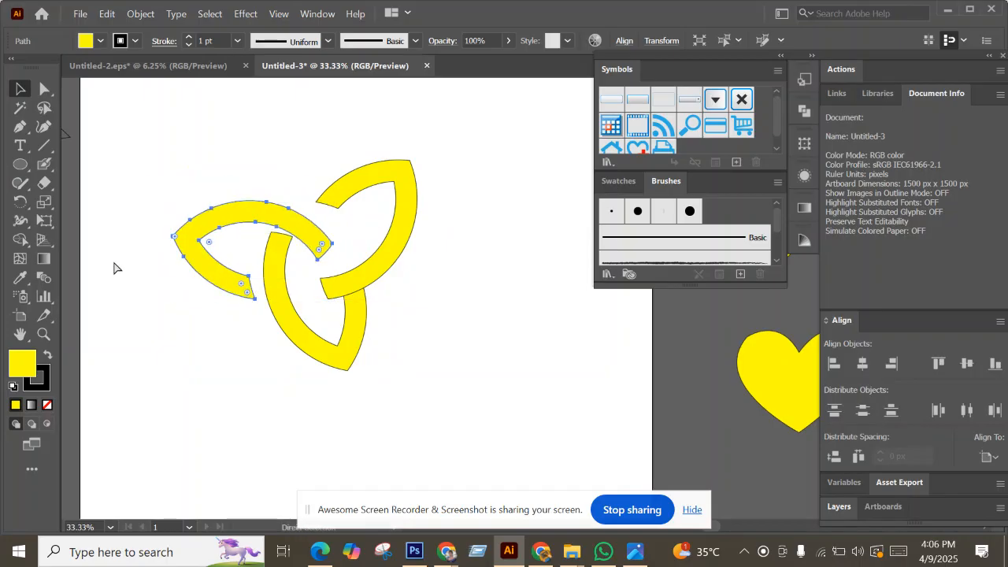
key("ctrl+z")
Step: Select all three bands of the knot and group them into one object again
key("v")
left_click_drag(179, 175, 423, 350)
key("ctrl+g")
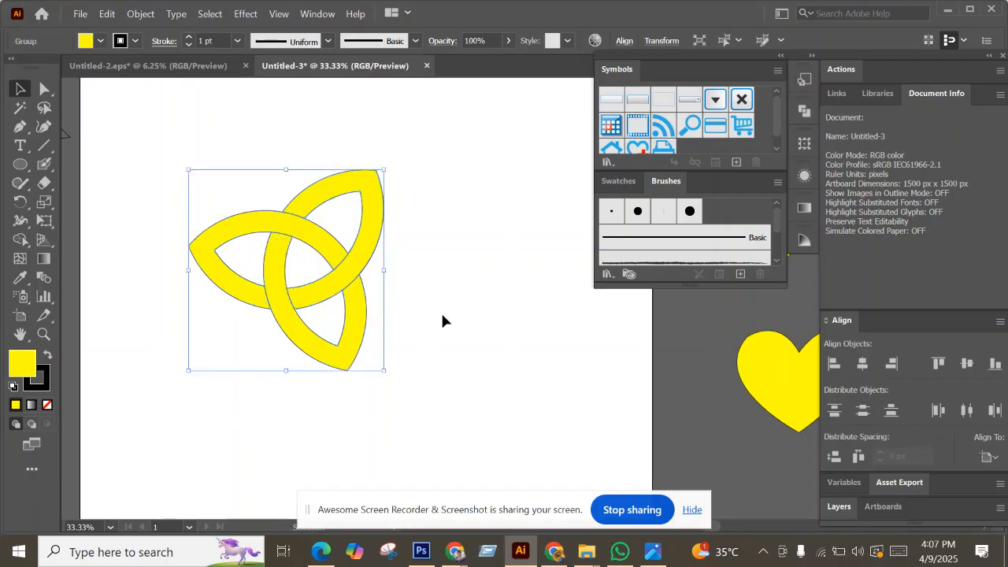